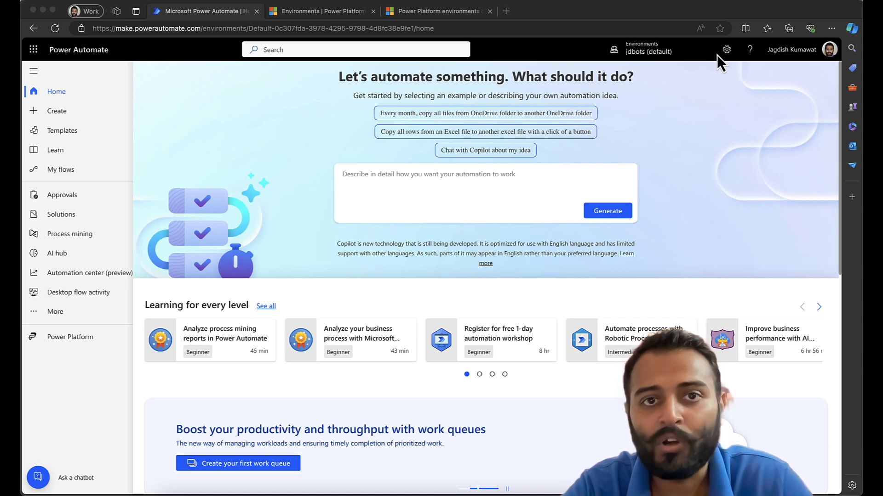
- Review the Power Platform environment types table in the Microsoft Learn documentation
left_click(426, 17)
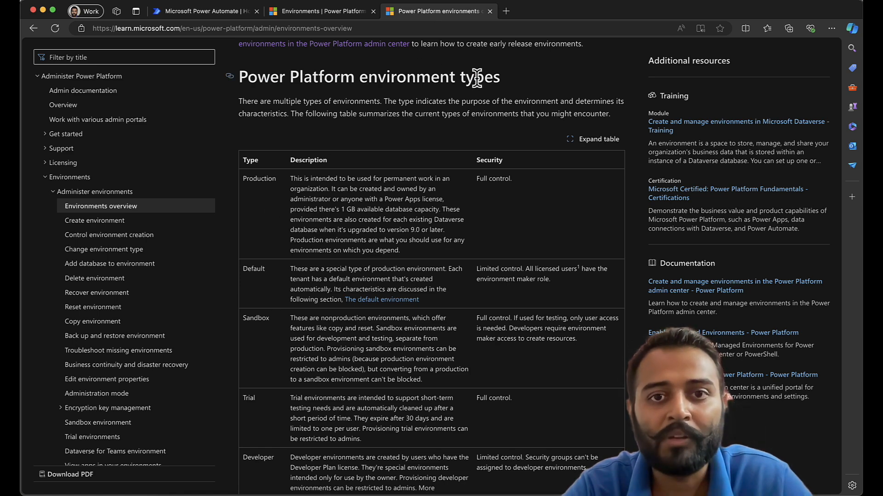
scroll(479, 204, "down", 3)
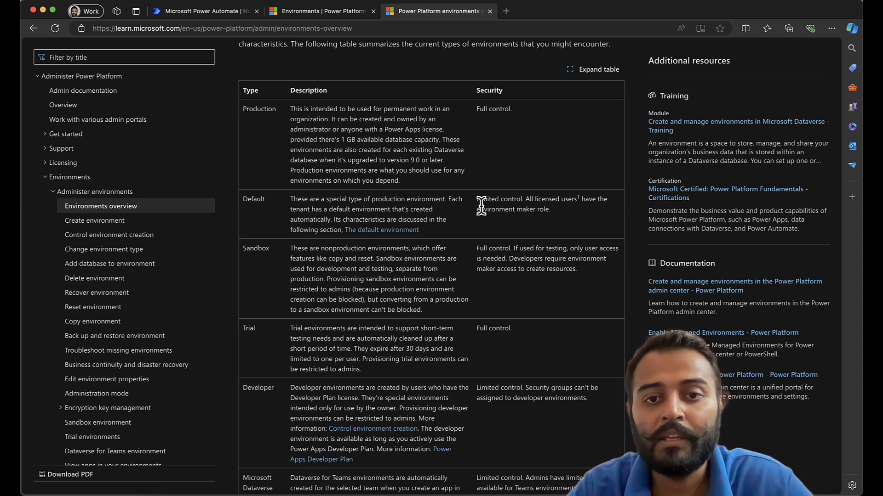
scroll(481, 205, "down", 3)
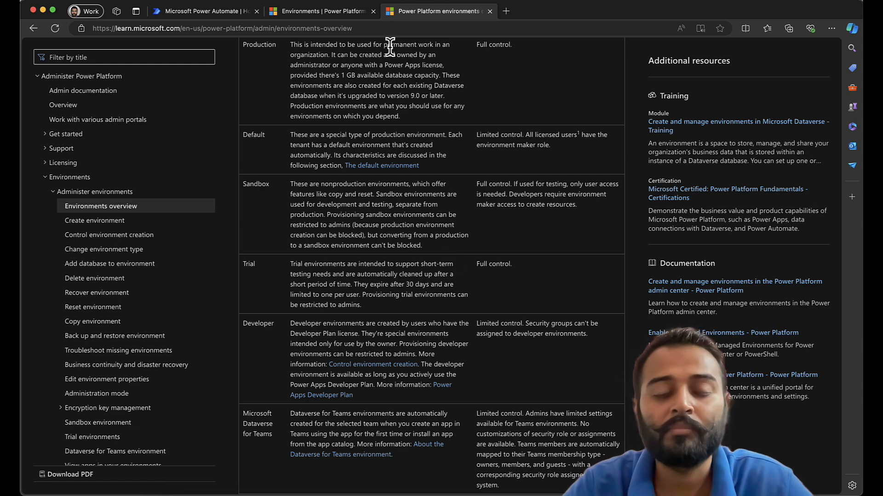
- Switch to Power Automate and go from its settings to the environments list in the Power Platform admin center
left_click(202, 12)
left_click(727, 50)
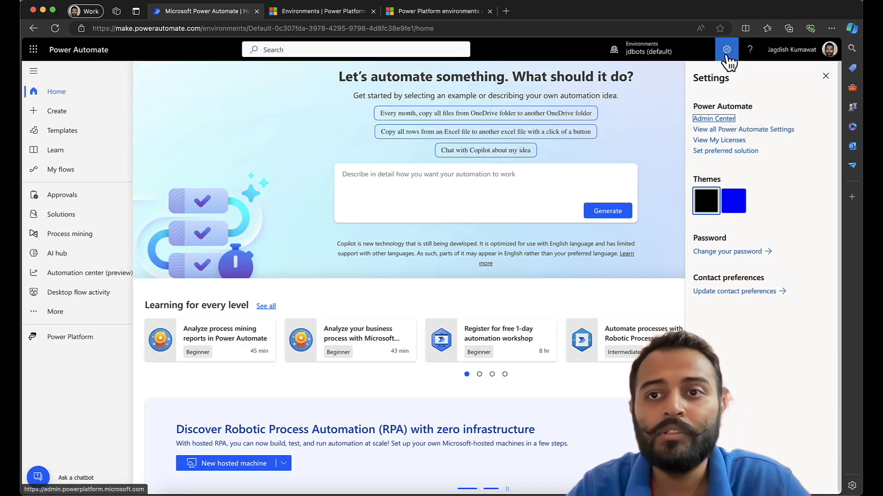
left_click(716, 119)
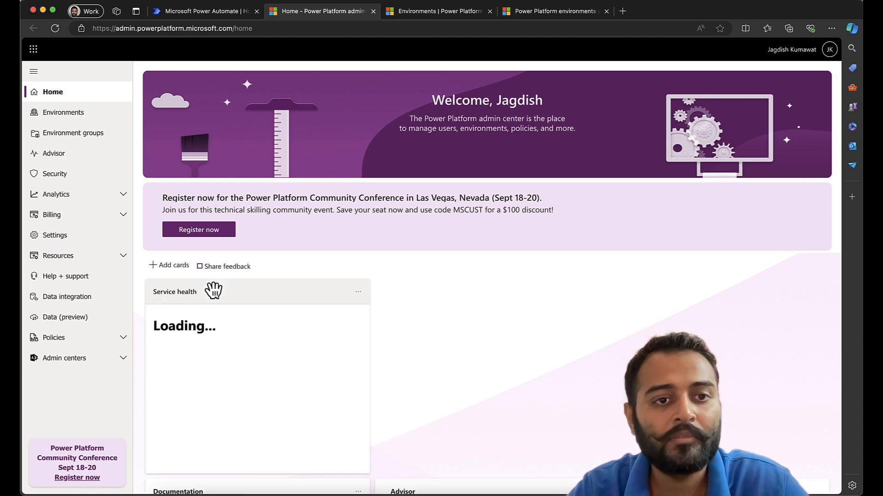
left_click(90, 118)
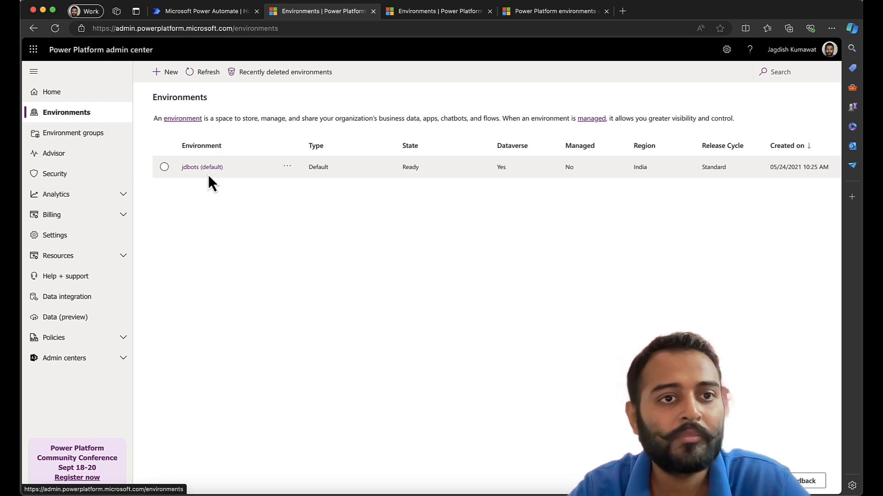
- Start a new environment and name it JD Bots Developer
left_click(165, 166)
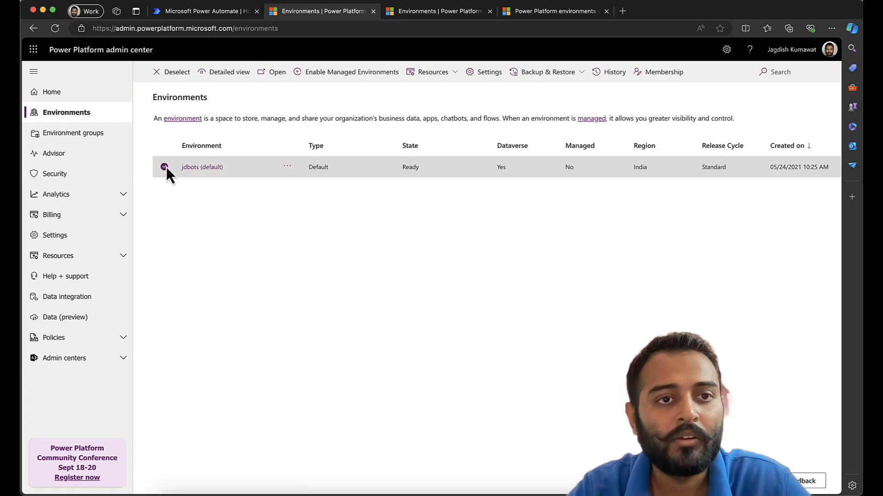
left_click(165, 166)
left_click(173, 81)
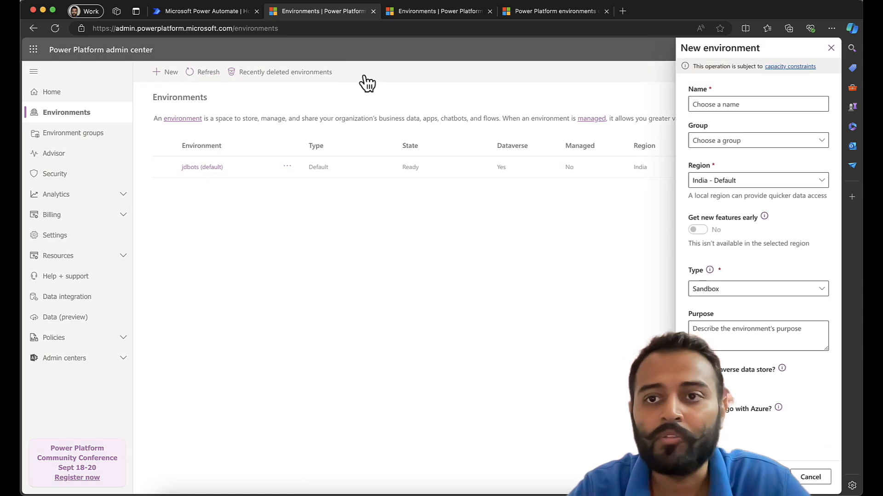
left_click(730, 107)
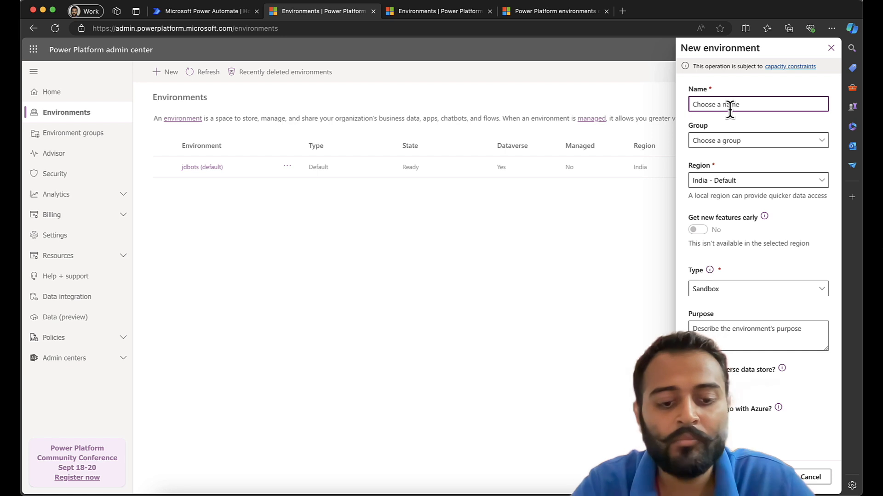
type("JD Bto")
key("BackSpace")
key("BackSpace")
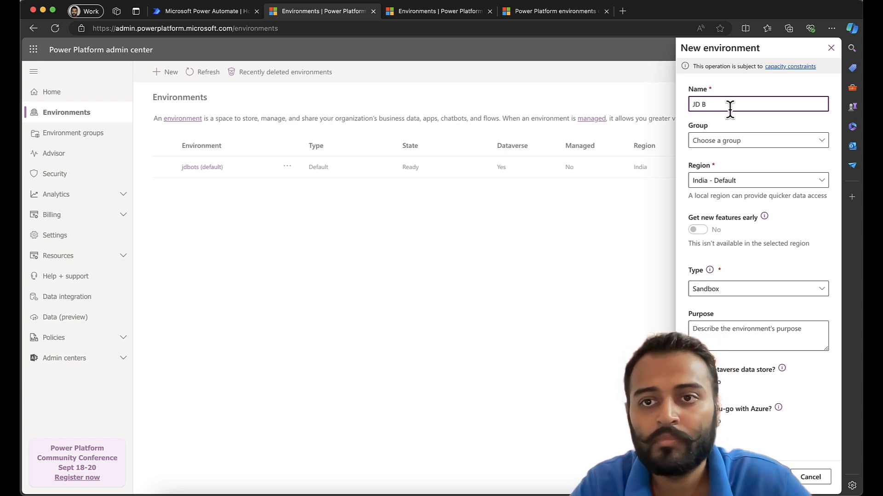
type("ots")
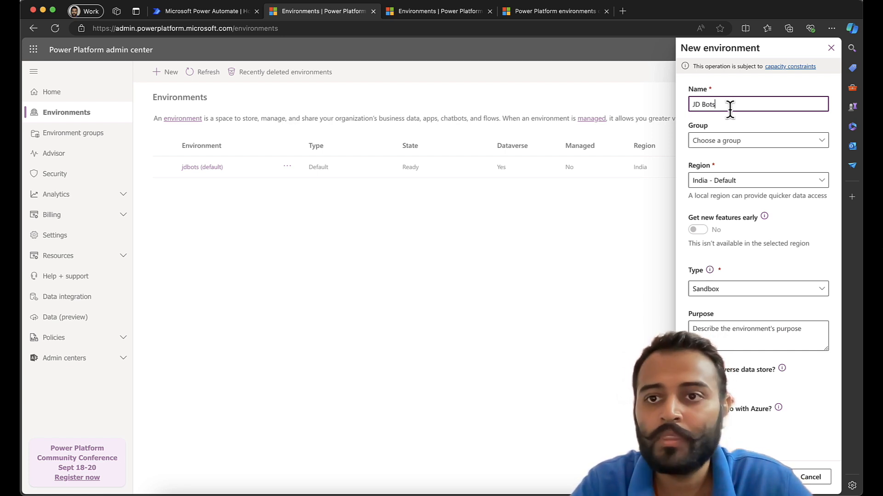
type(" Developer")
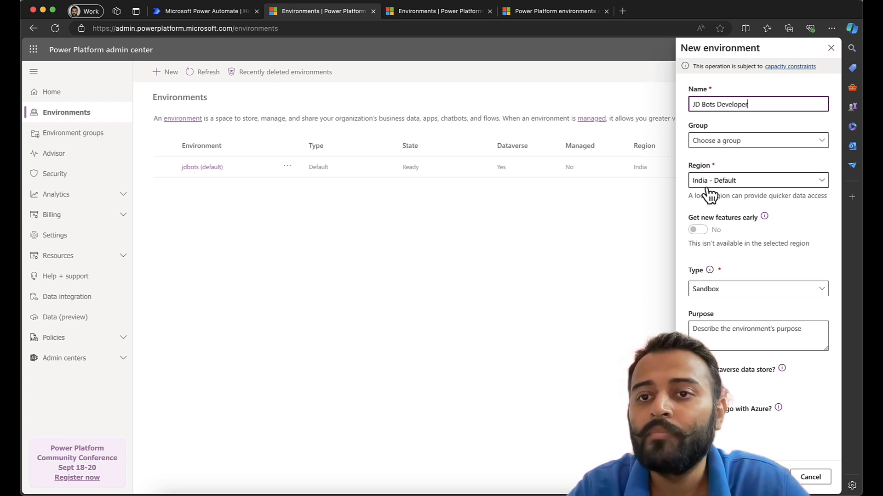
- Set the new environment's region to United States and enable getting new features early
left_click(721, 142)
left_click(721, 146)
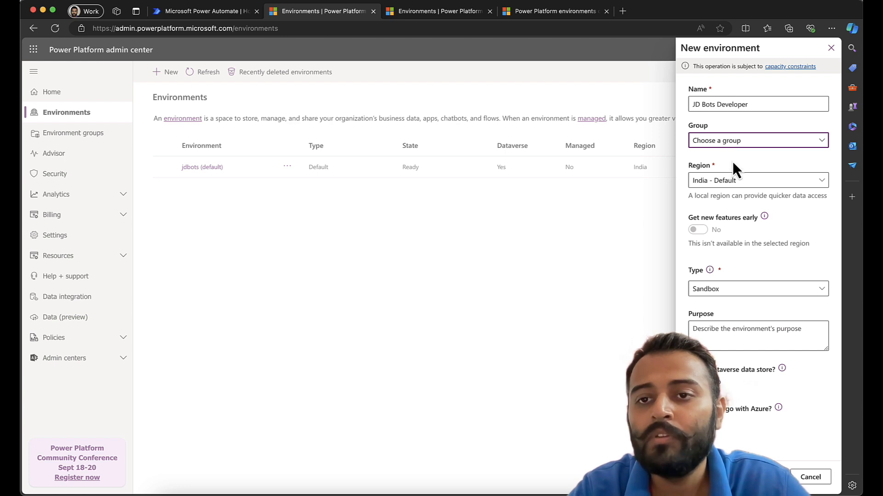
left_click(718, 184)
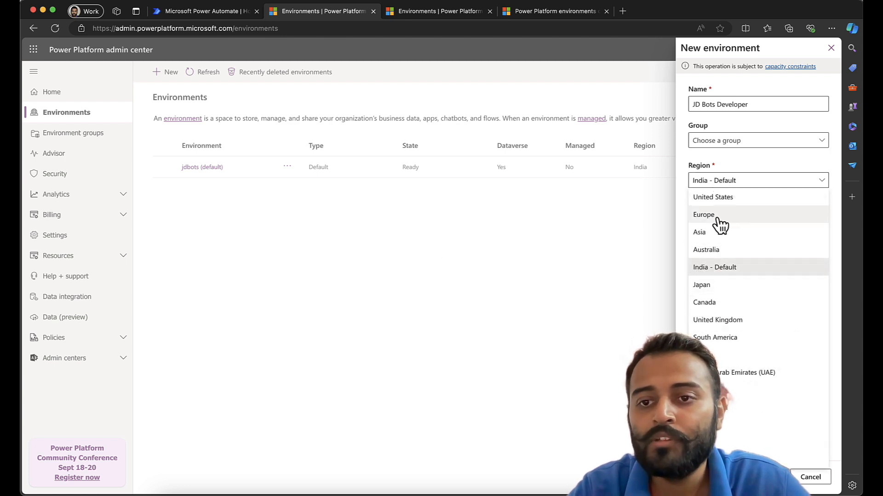
left_click(716, 197)
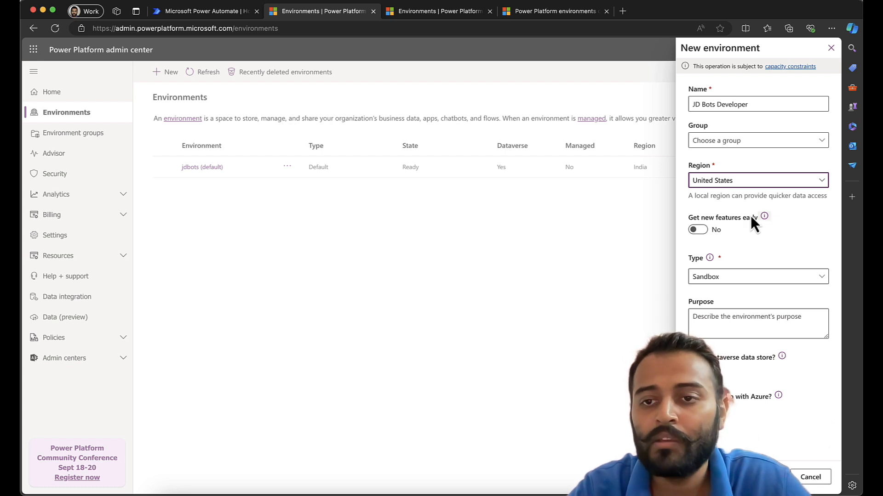
left_click(696, 231)
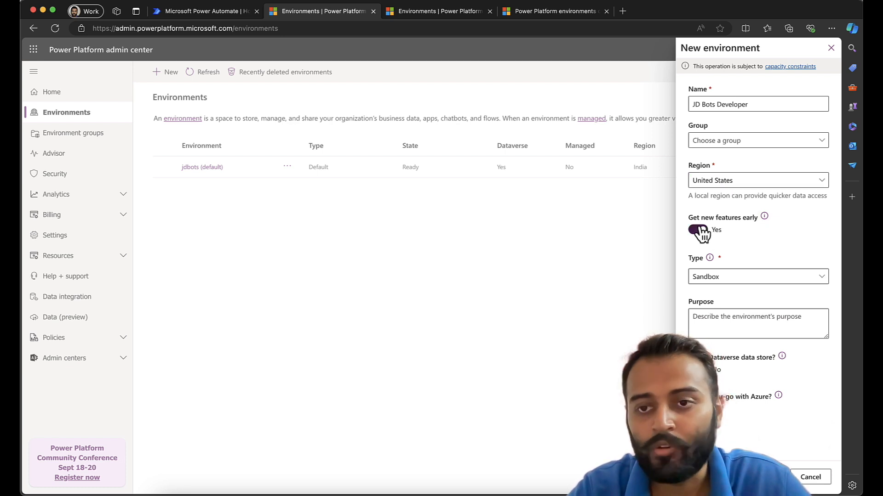
- Set the environment type to Developer and enter "For Development" as its purpose
left_click(718, 277)
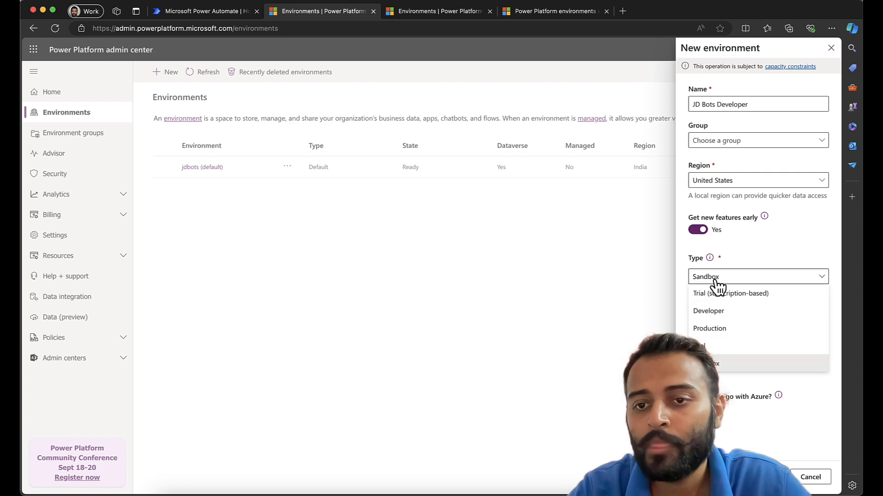
left_click(725, 312)
scroll(725, 311, "down", 3)
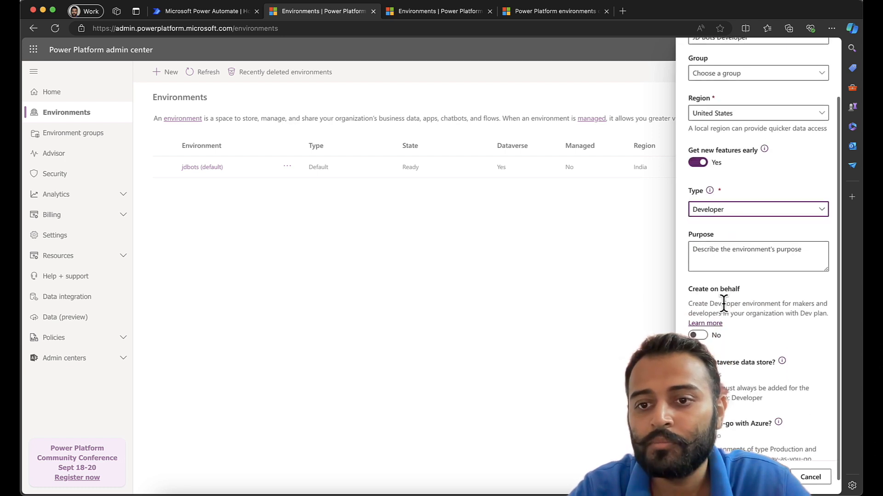
left_click(726, 248)
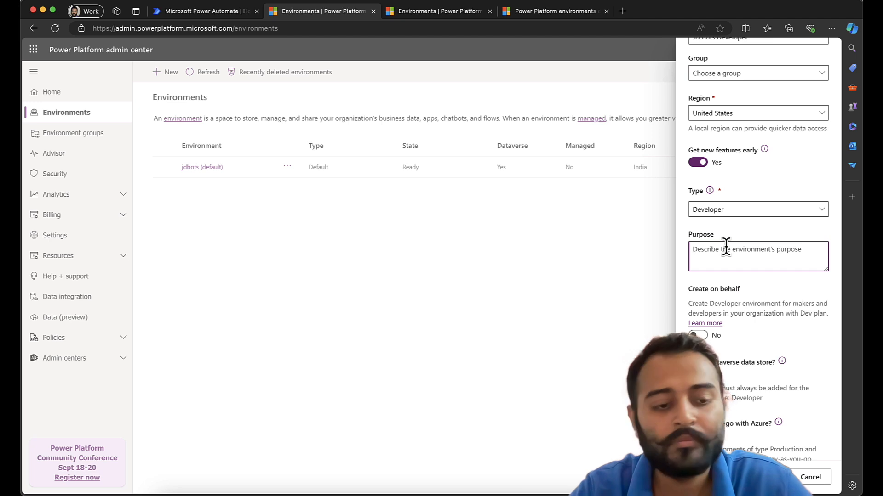
type("For")
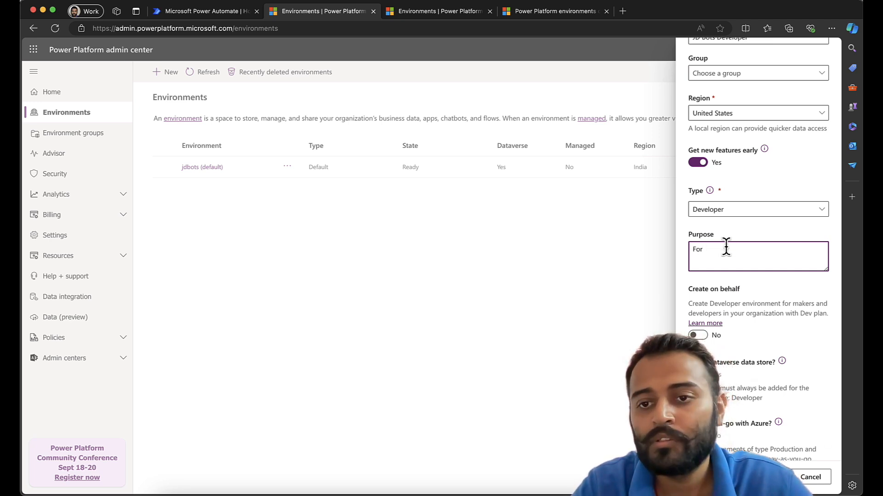
type(" Development")
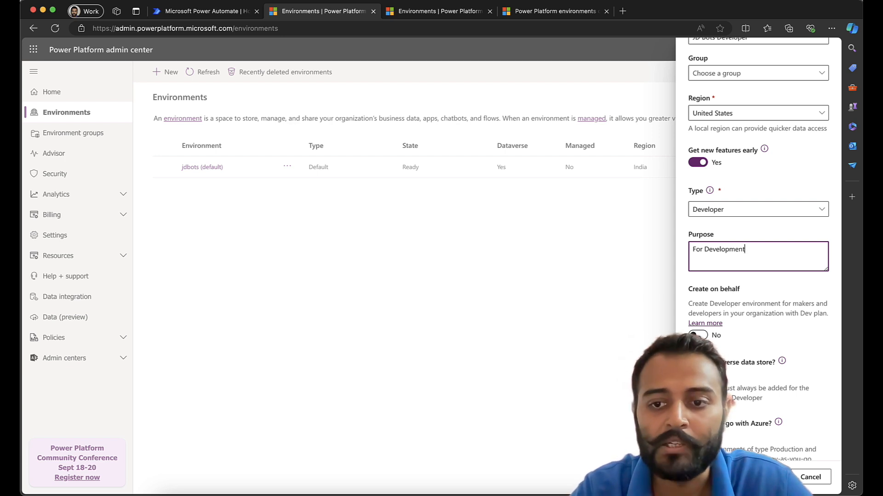
- Add Dataverse with English (United States) as language and INR as currency, and save the new environment
scroll(744, 358, "down", 1)
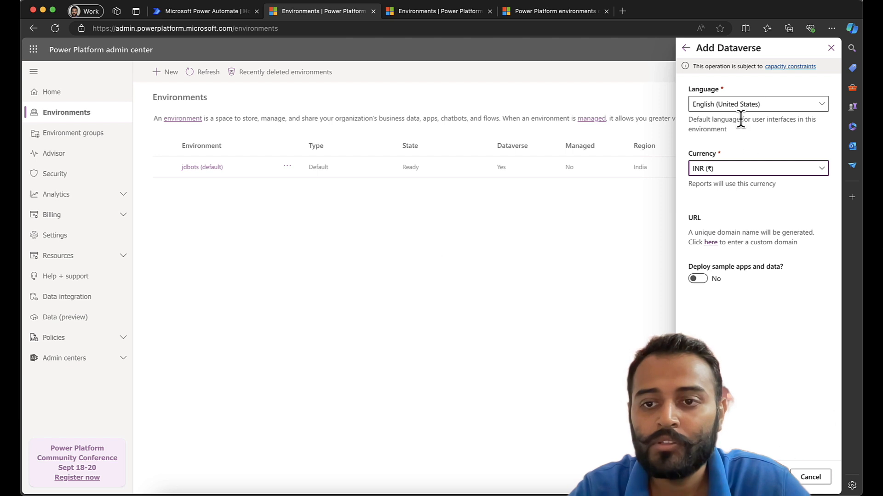
left_click(767, 478)
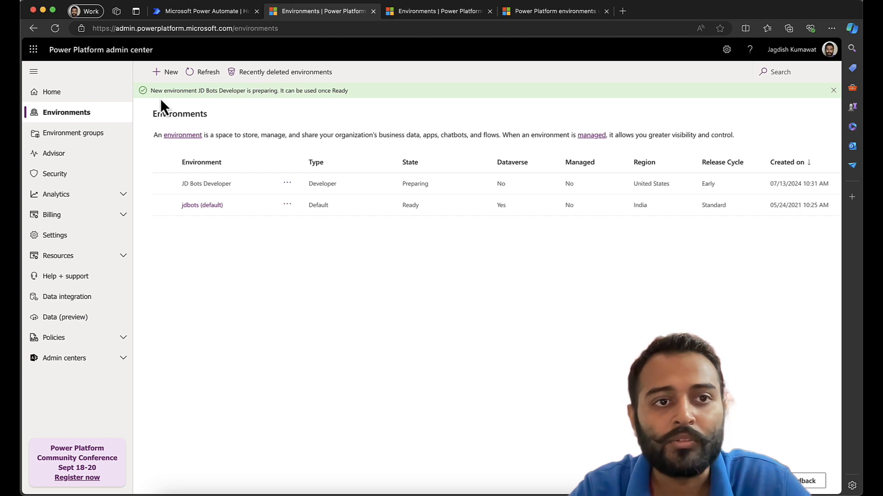
- Check the creation status of the JD Bots Developer environment and refresh the environments list
left_click_drag(153, 90, 278, 107)
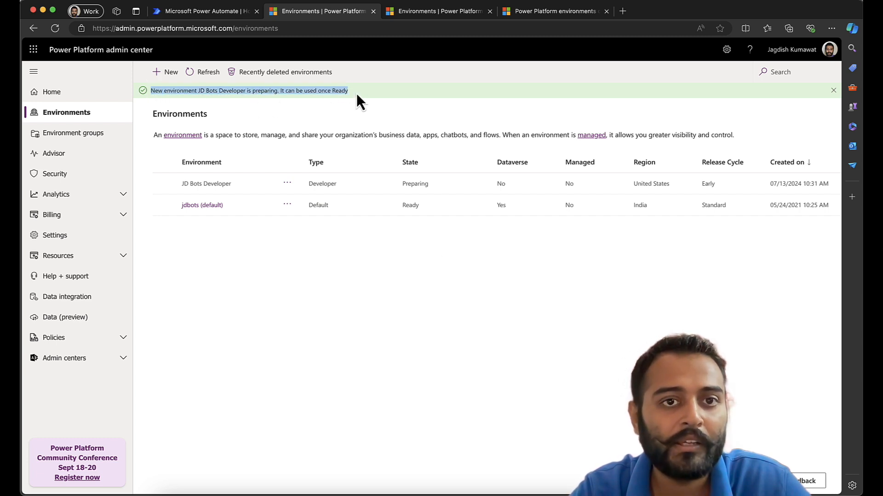
left_click(319, 108)
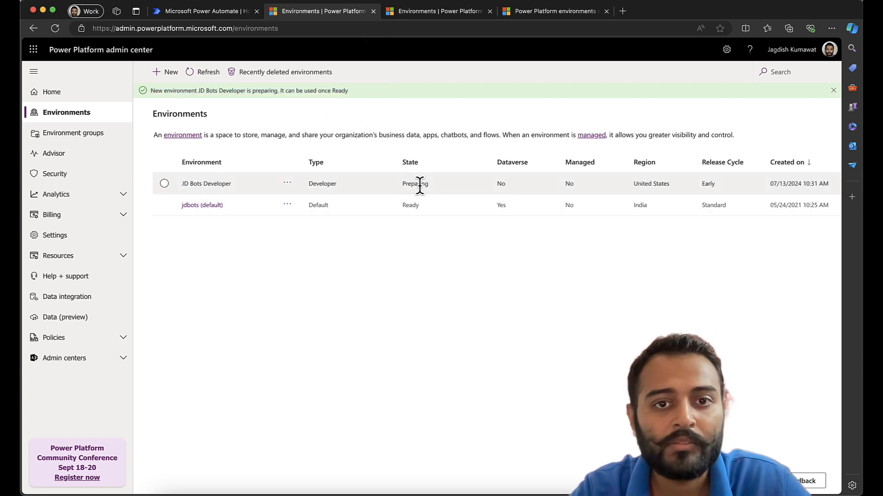
left_click(207, 79)
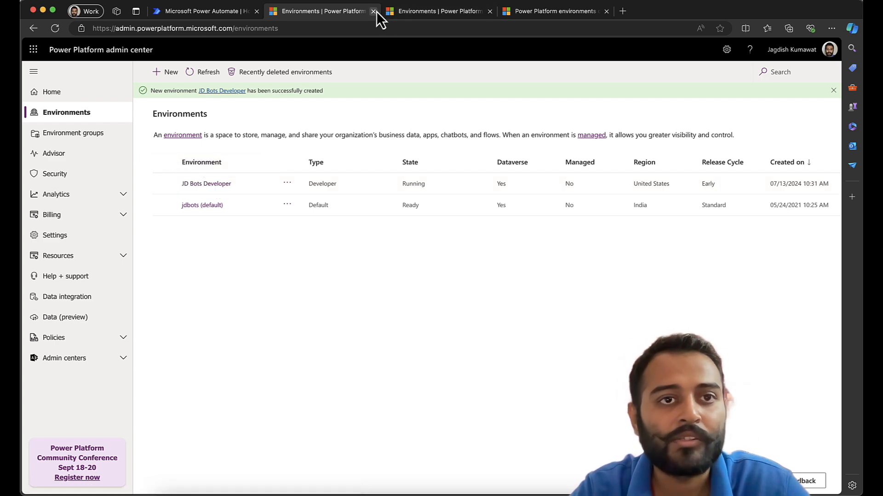
- Return to Power Automate, reload the page and switch the active environment to JD Bots Developer
left_click(208, 10)
left_click(55, 27)
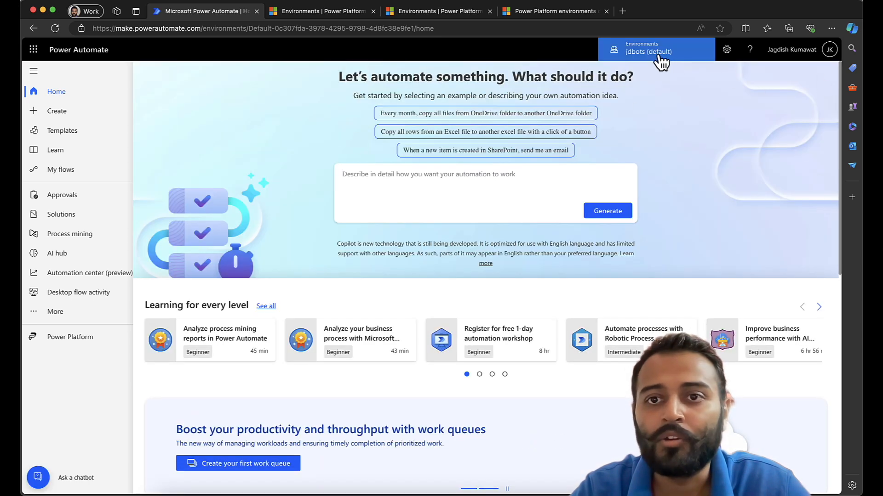
left_click(660, 62)
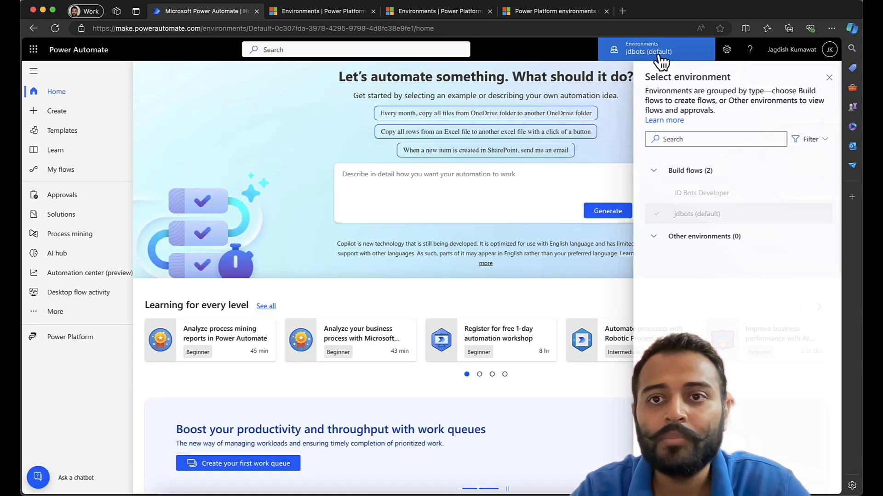
left_click(698, 194)
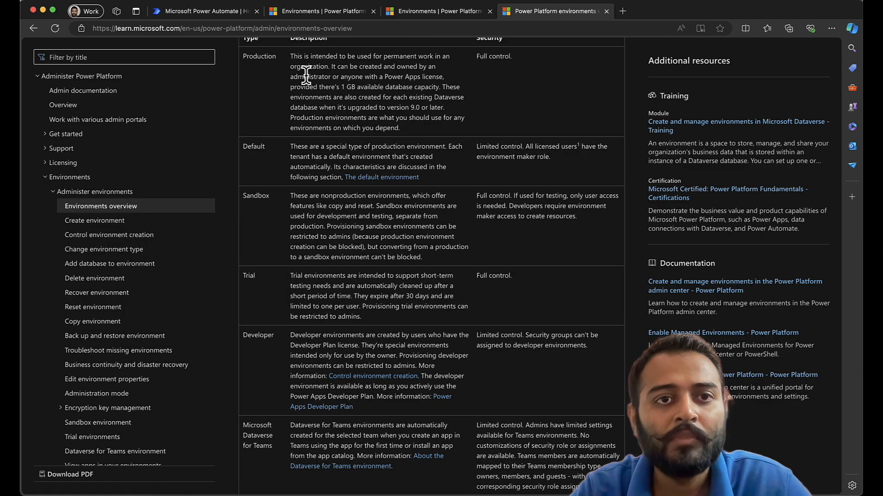
- Review the new environment's entry in the admin center and the Sandbox type description in the Microsoft Learn documentation
left_click(230, 11)
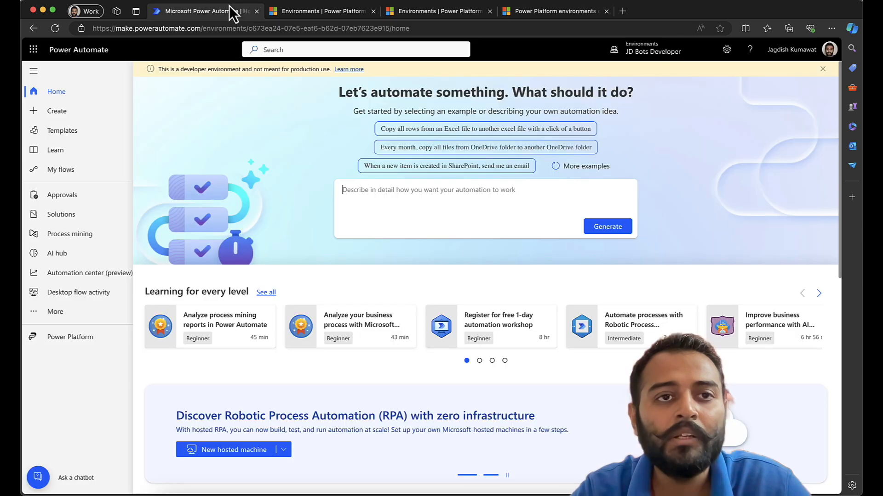
left_click(311, 10)
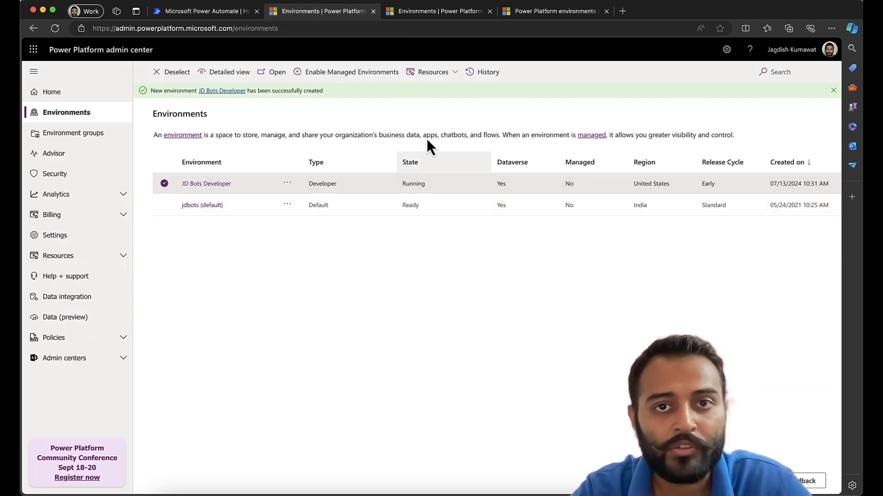
left_click(535, 14)
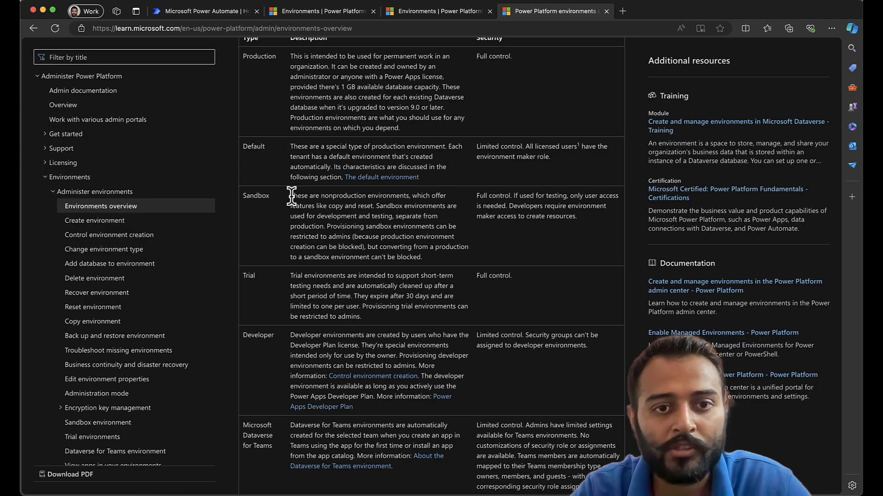
left_click_drag(292, 196, 455, 237)
- Go back to Power Automate and open the My flows page of the JD Bots Developer environment
left_click(236, 14)
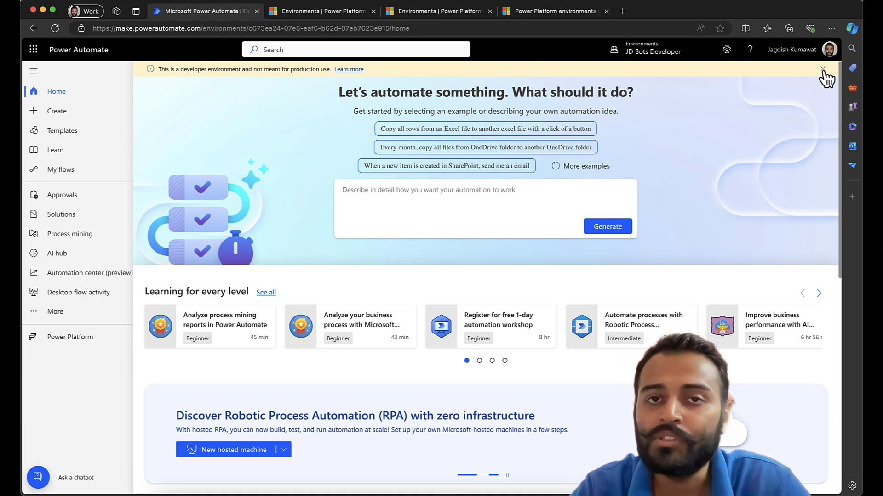
left_click(61, 185)
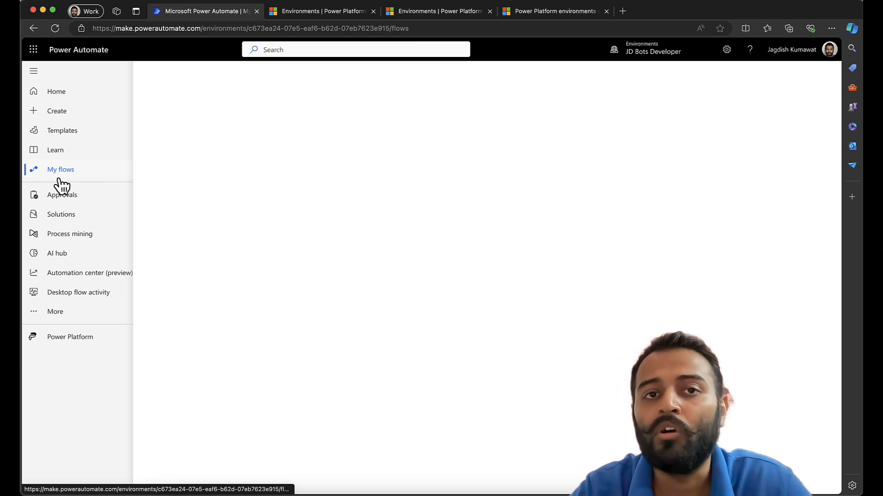